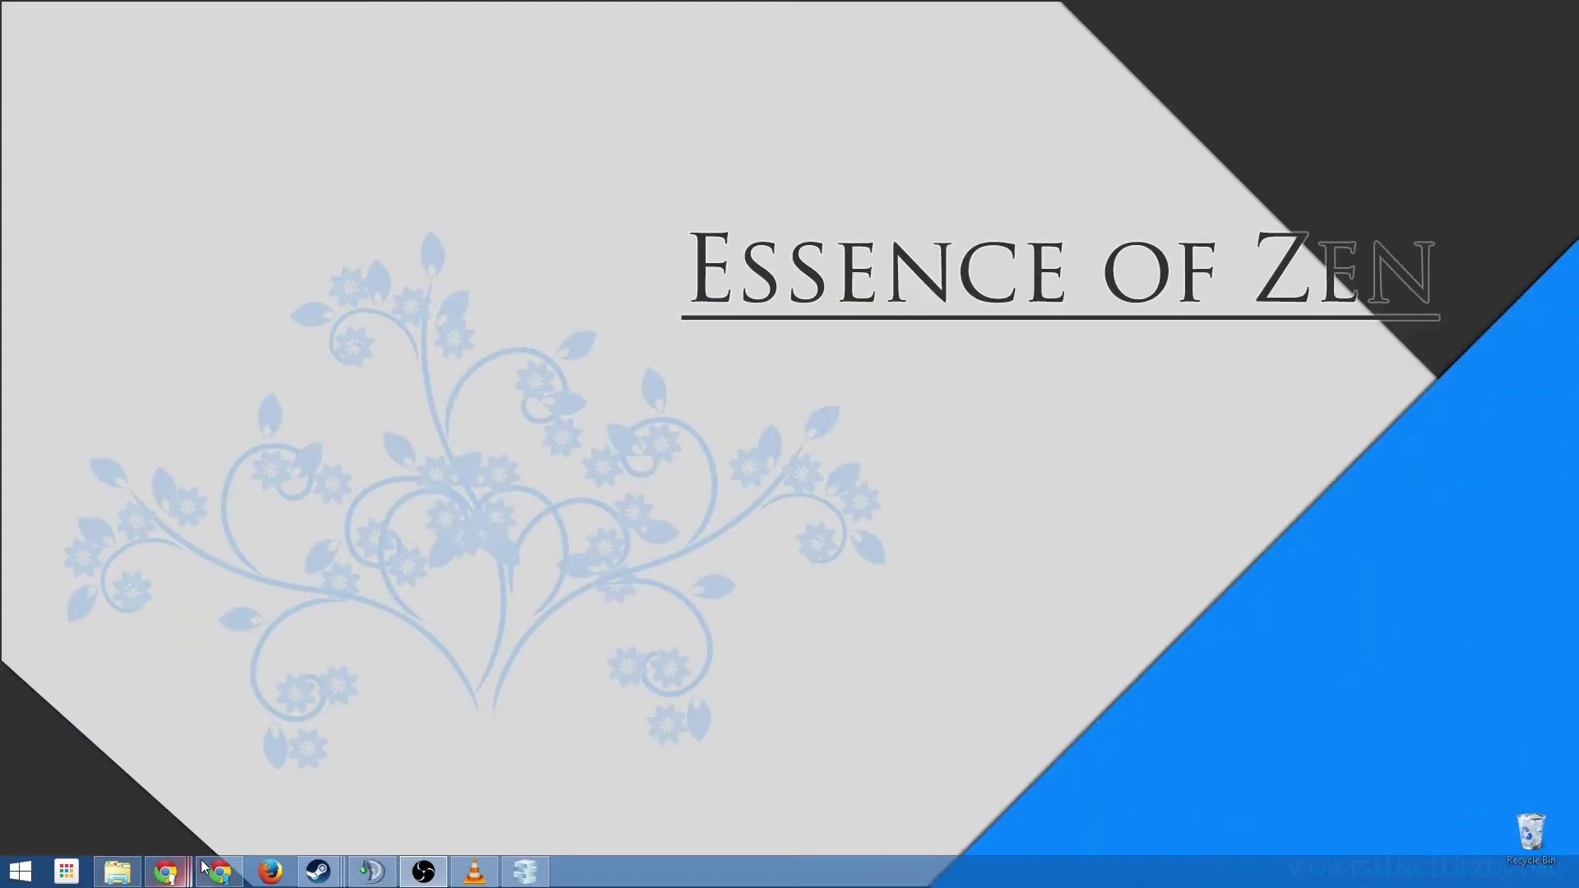
Bring the Chrome window with the Google Drive folder to the front from the taskbar.
{"action": "left_click", "coordinate": [219, 882]}
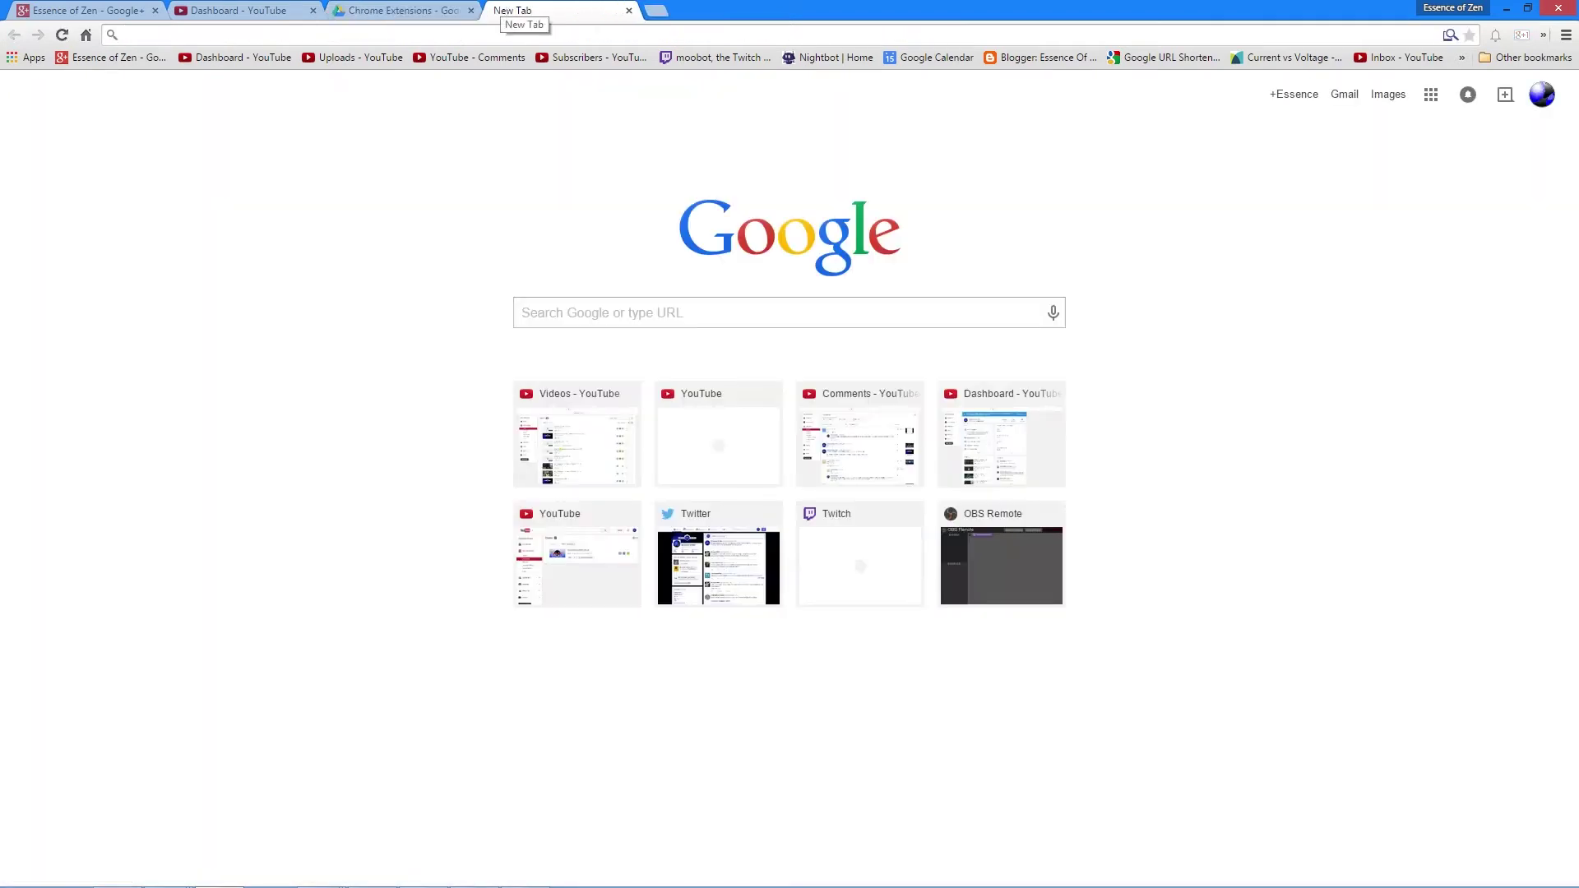
Search Google for '7zip', visit the official 7-Zip site, then close it.
{"action": "type", "text": "7zip"}
{"action": "key", "text": "Return"}
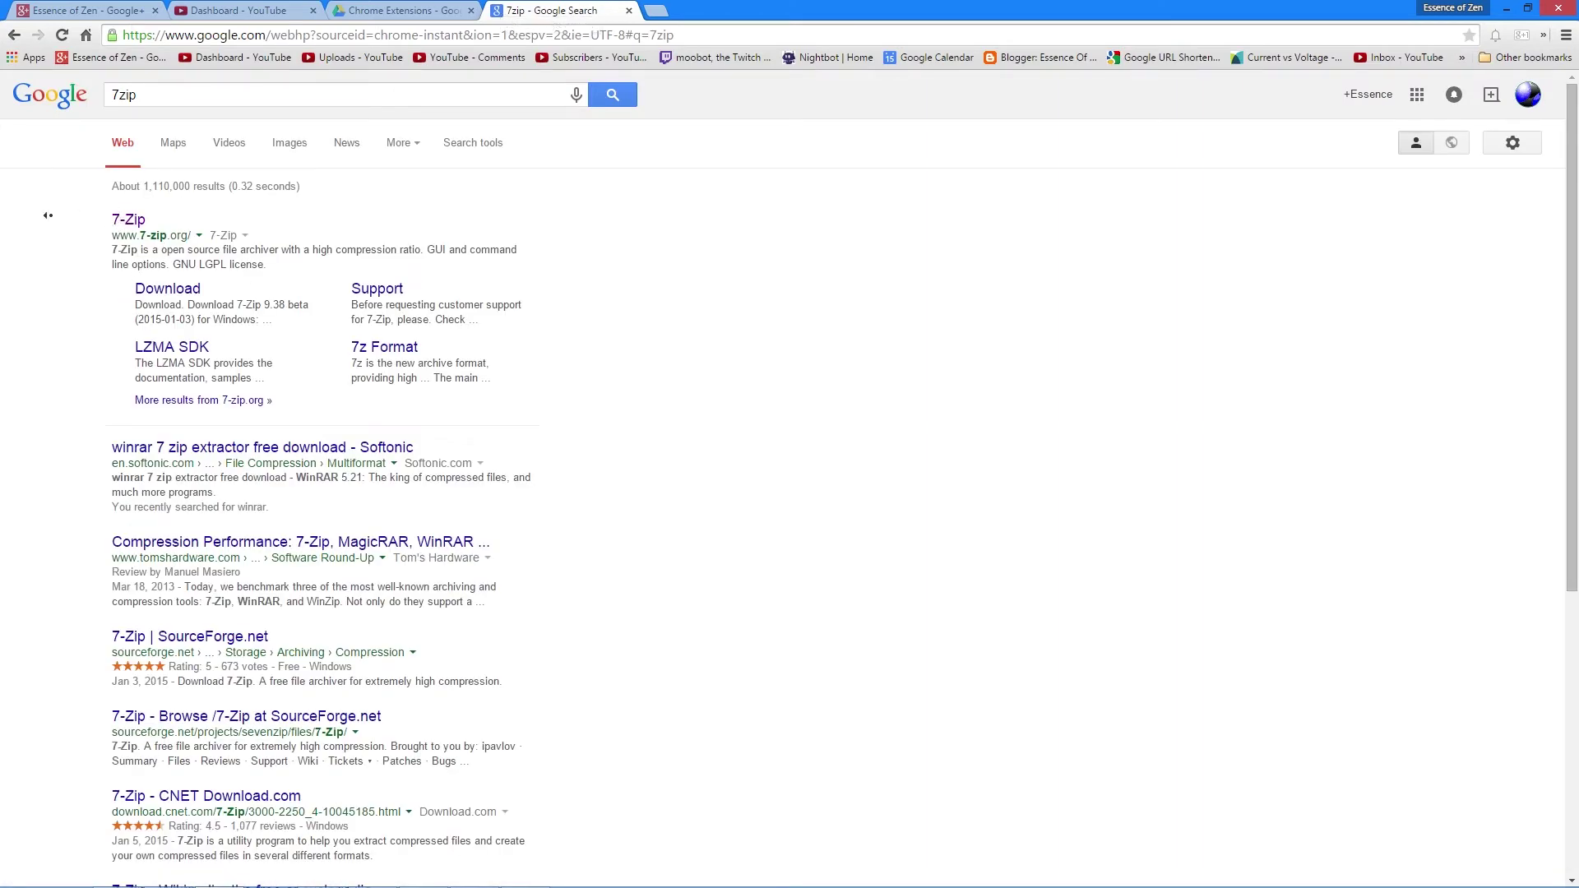
{"action": "left_click", "coordinate": [127, 224]}
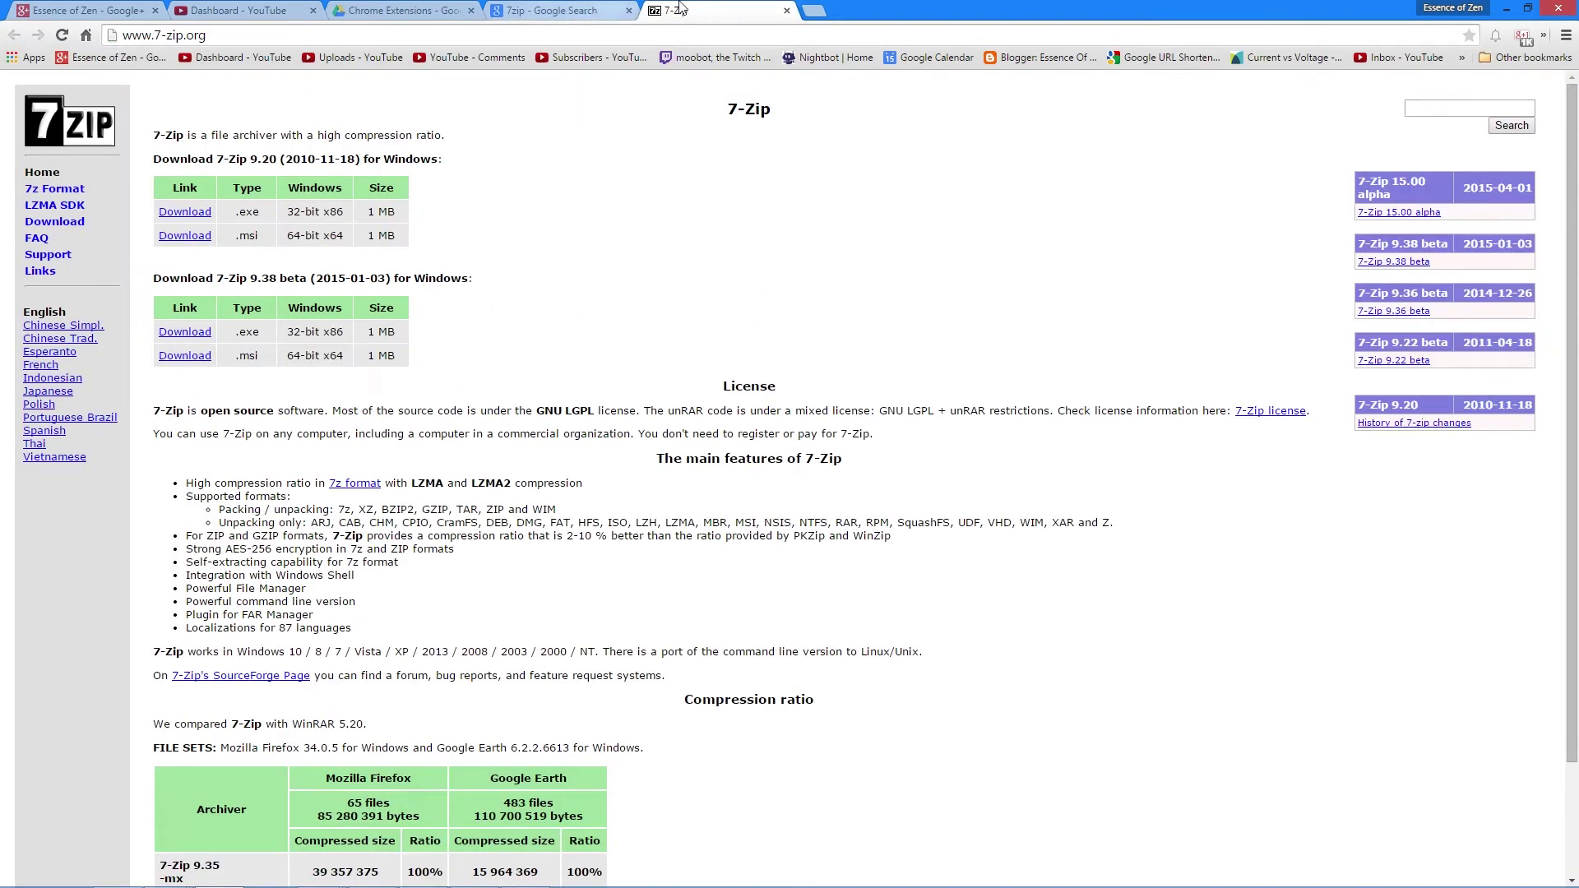
{"action": "middle_click", "coordinate": [712, 10]}
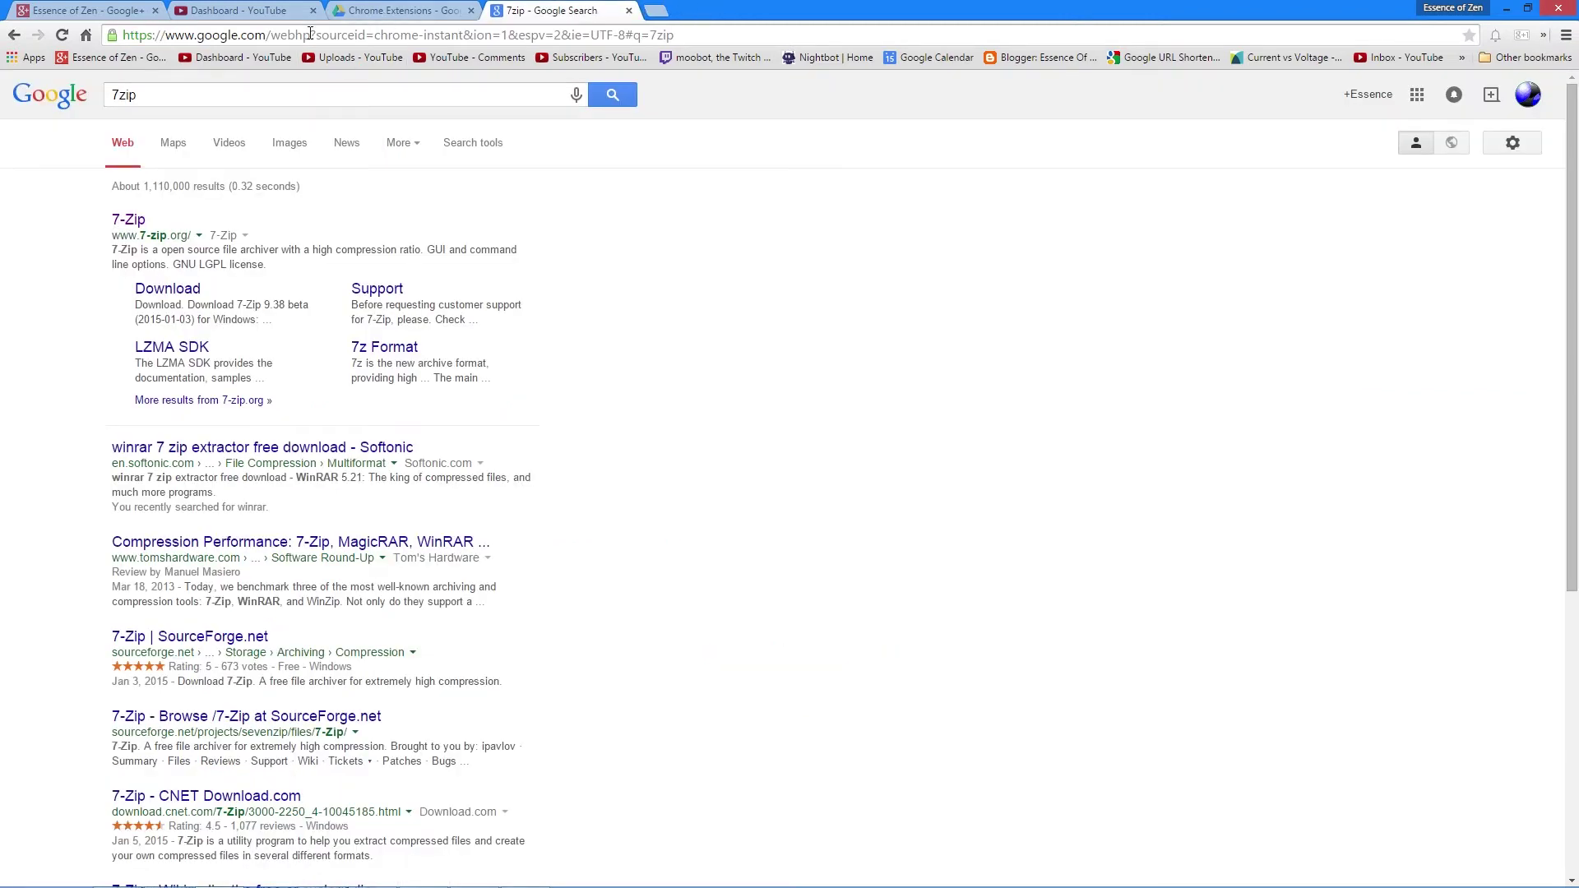
Search 'winrar', view the rarlab download page, close it, and return to the Drive folder.
{"action": "left_click", "coordinate": [279, 91]}
{"action": "type", "text": "w"}
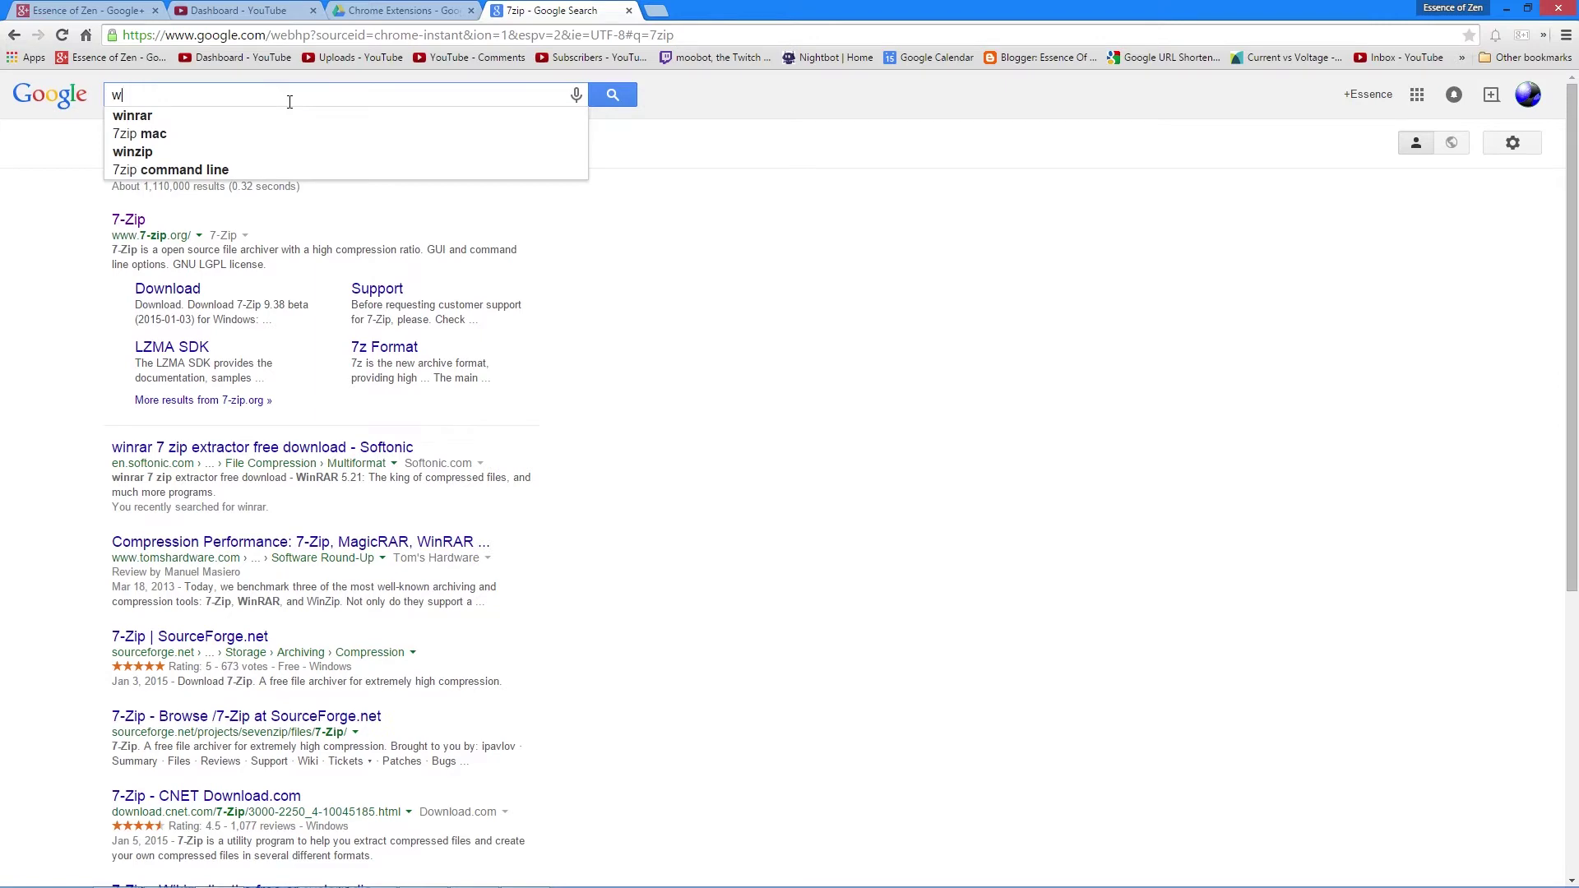
{"action": "type", "text": "inrar"}
{"action": "key", "text": "Return"}
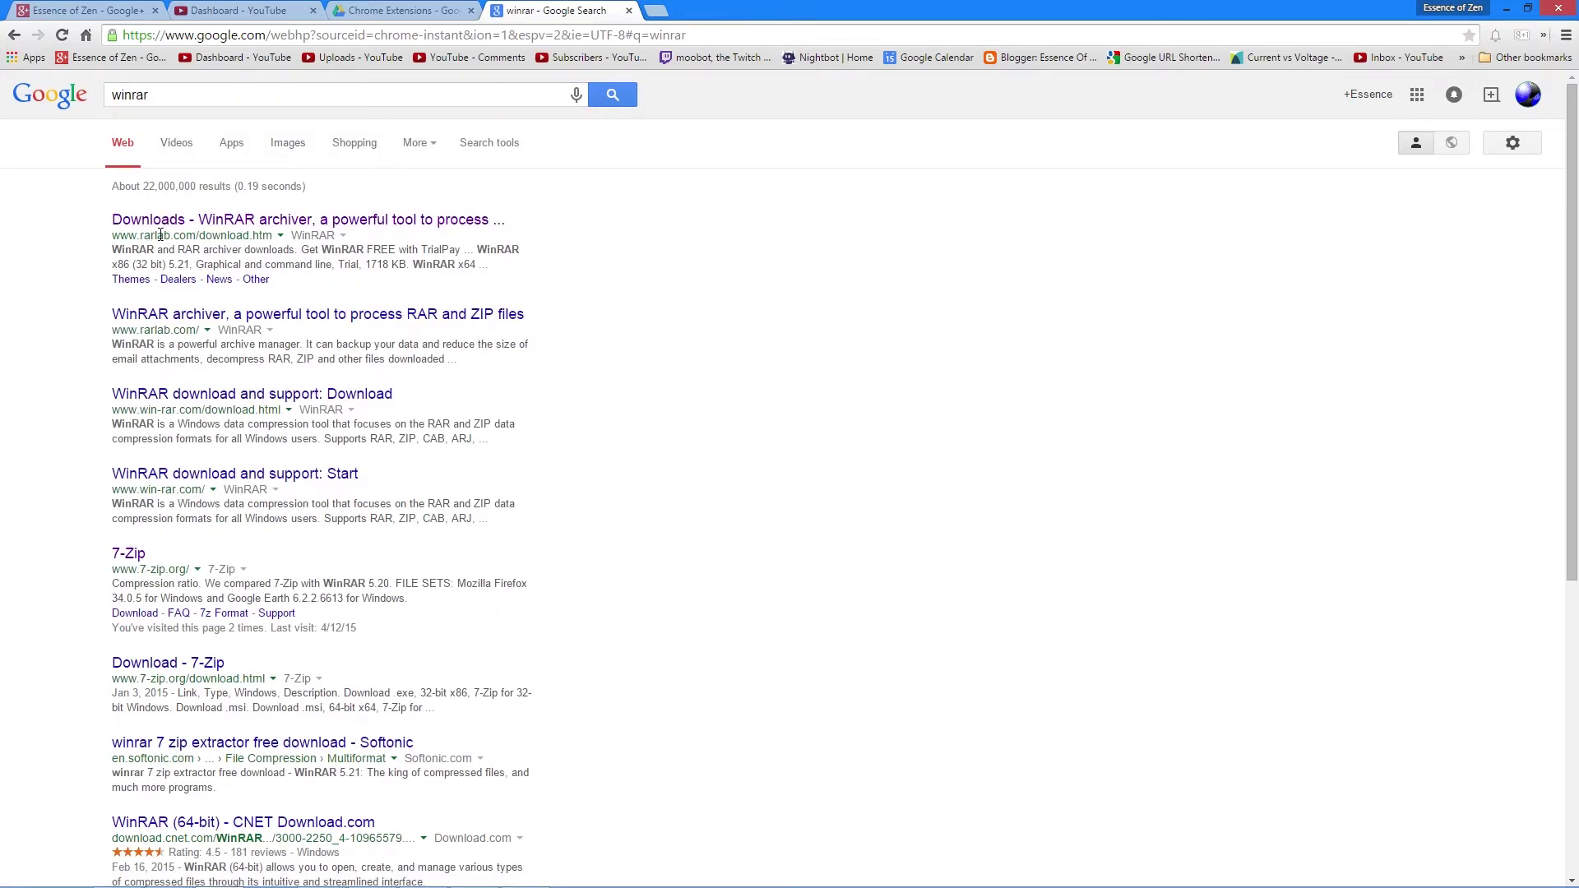
{"action": "middle_click", "coordinate": [196, 222]}
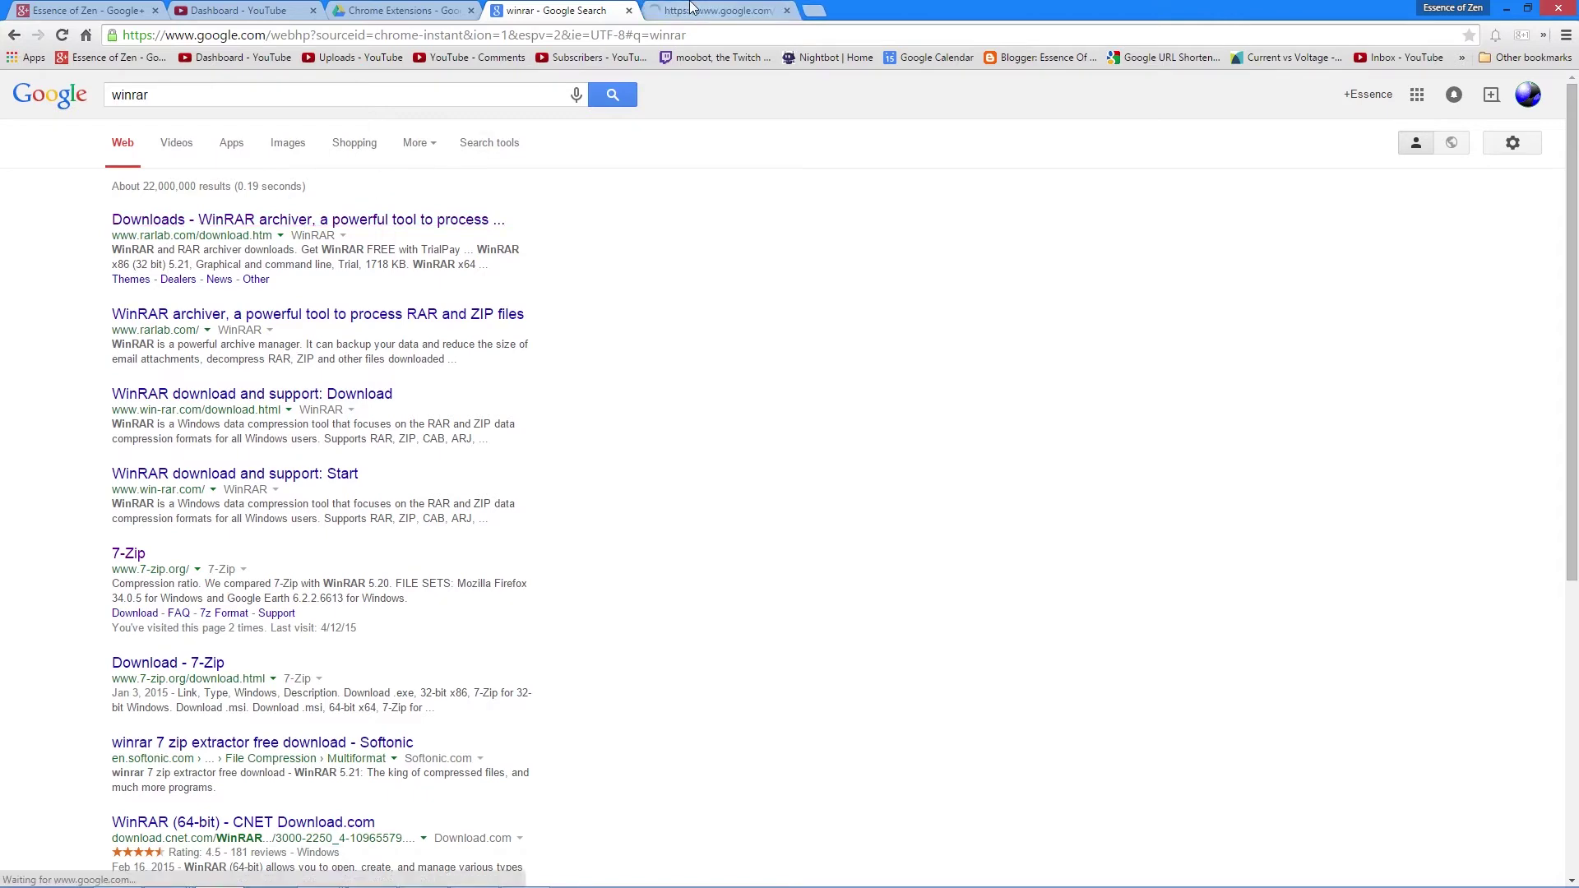
{"action": "left_click", "coordinate": [646, 9]}
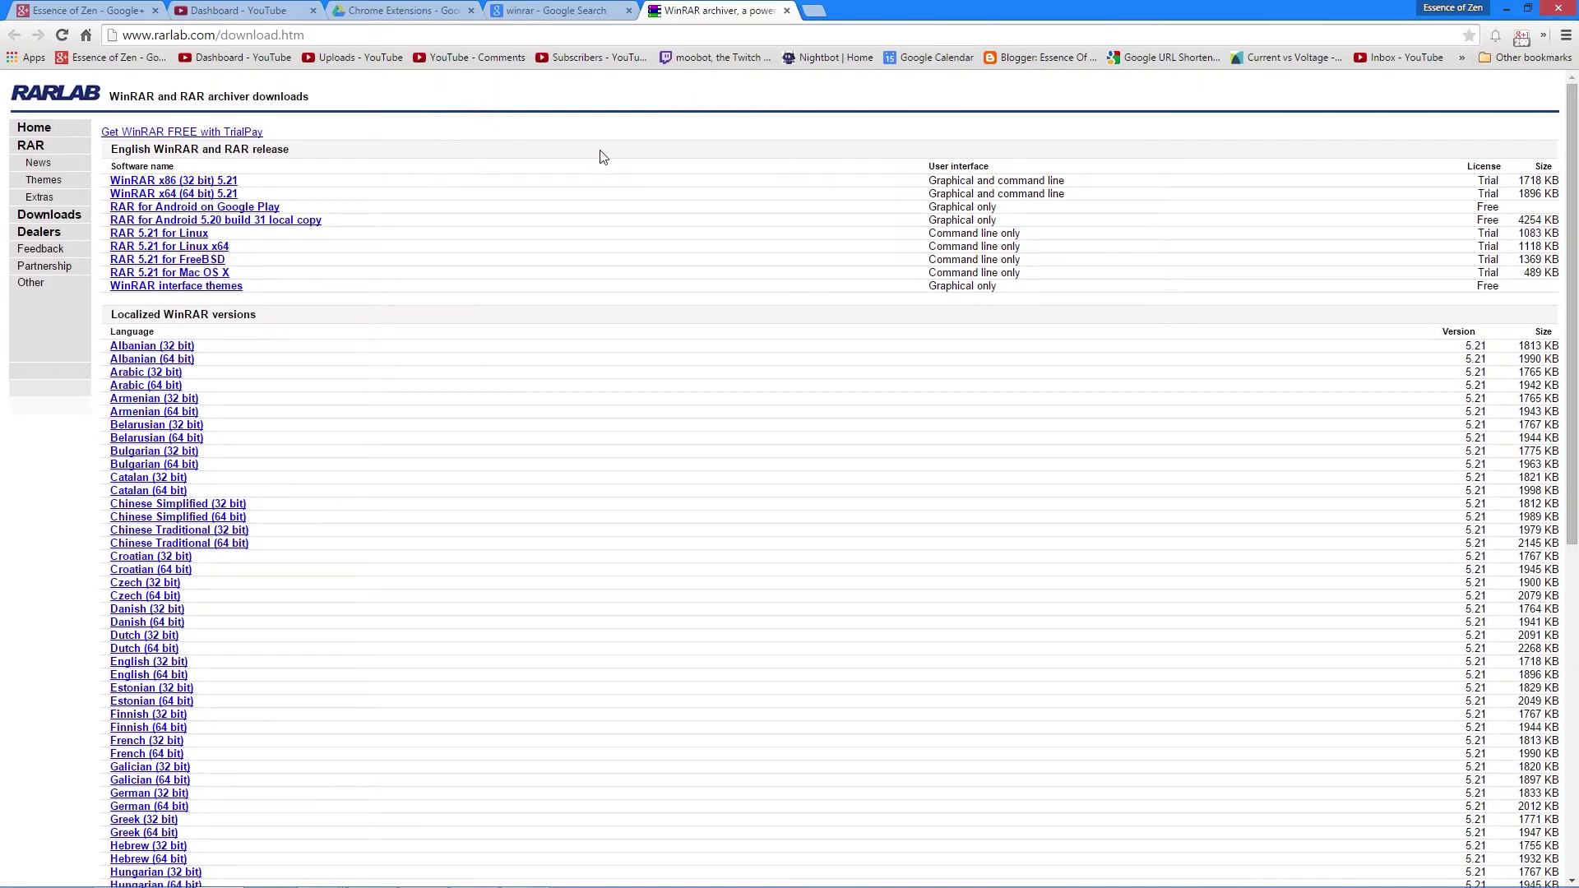
{"action": "middle_click", "coordinate": [707, 6]}
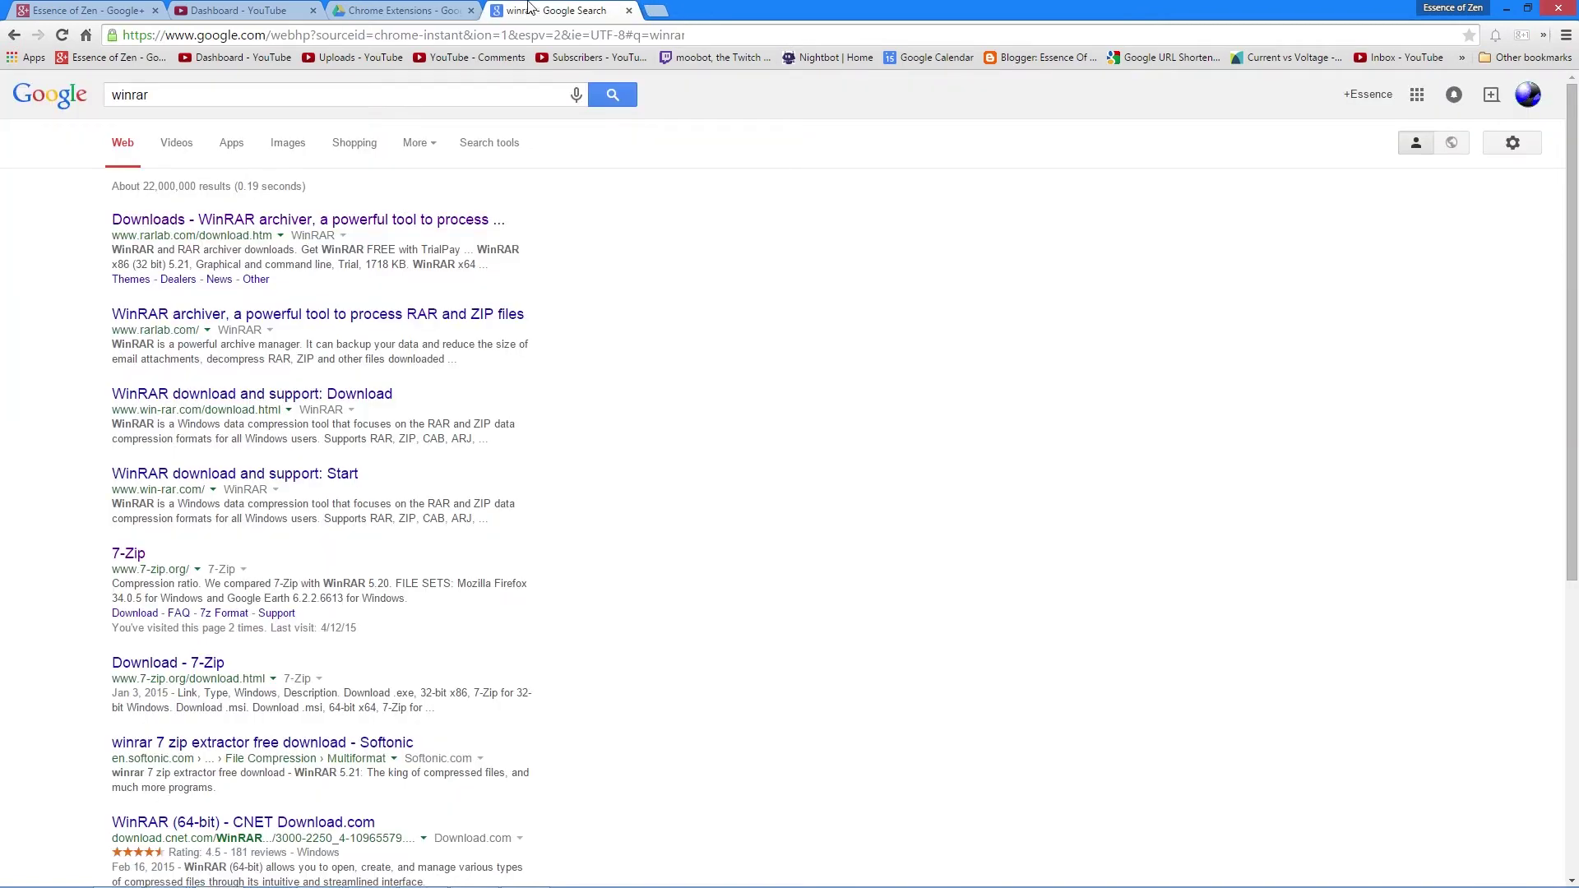
{"action": "left_click", "coordinate": [436, 9]}
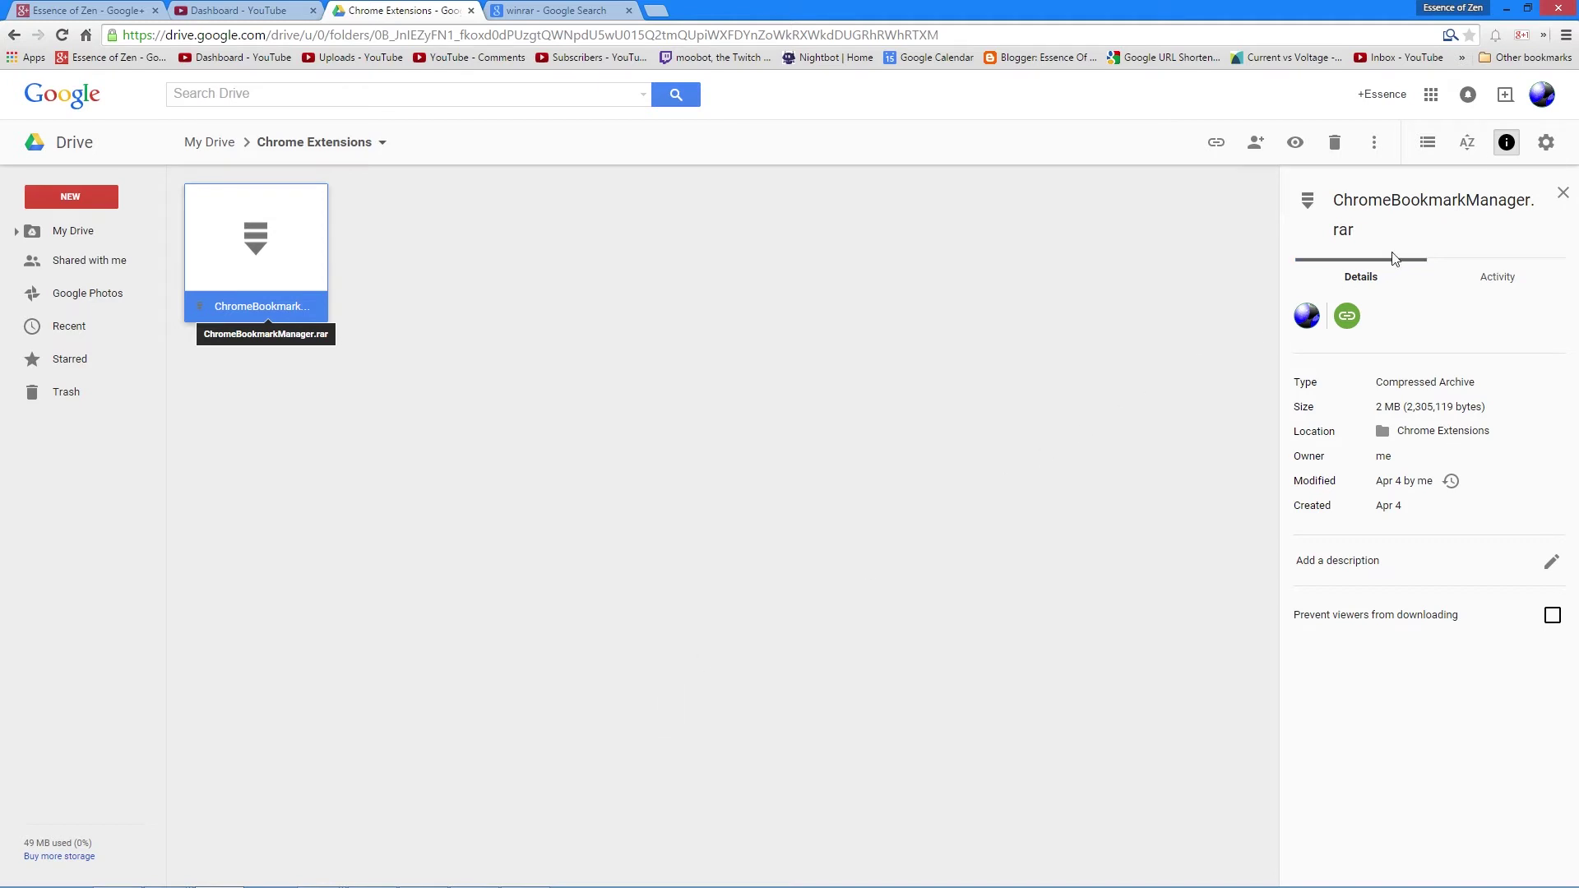
Go to Chrome's Extensions page through the menu and Settings.
{"action": "left_click", "coordinate": [1566, 35]}
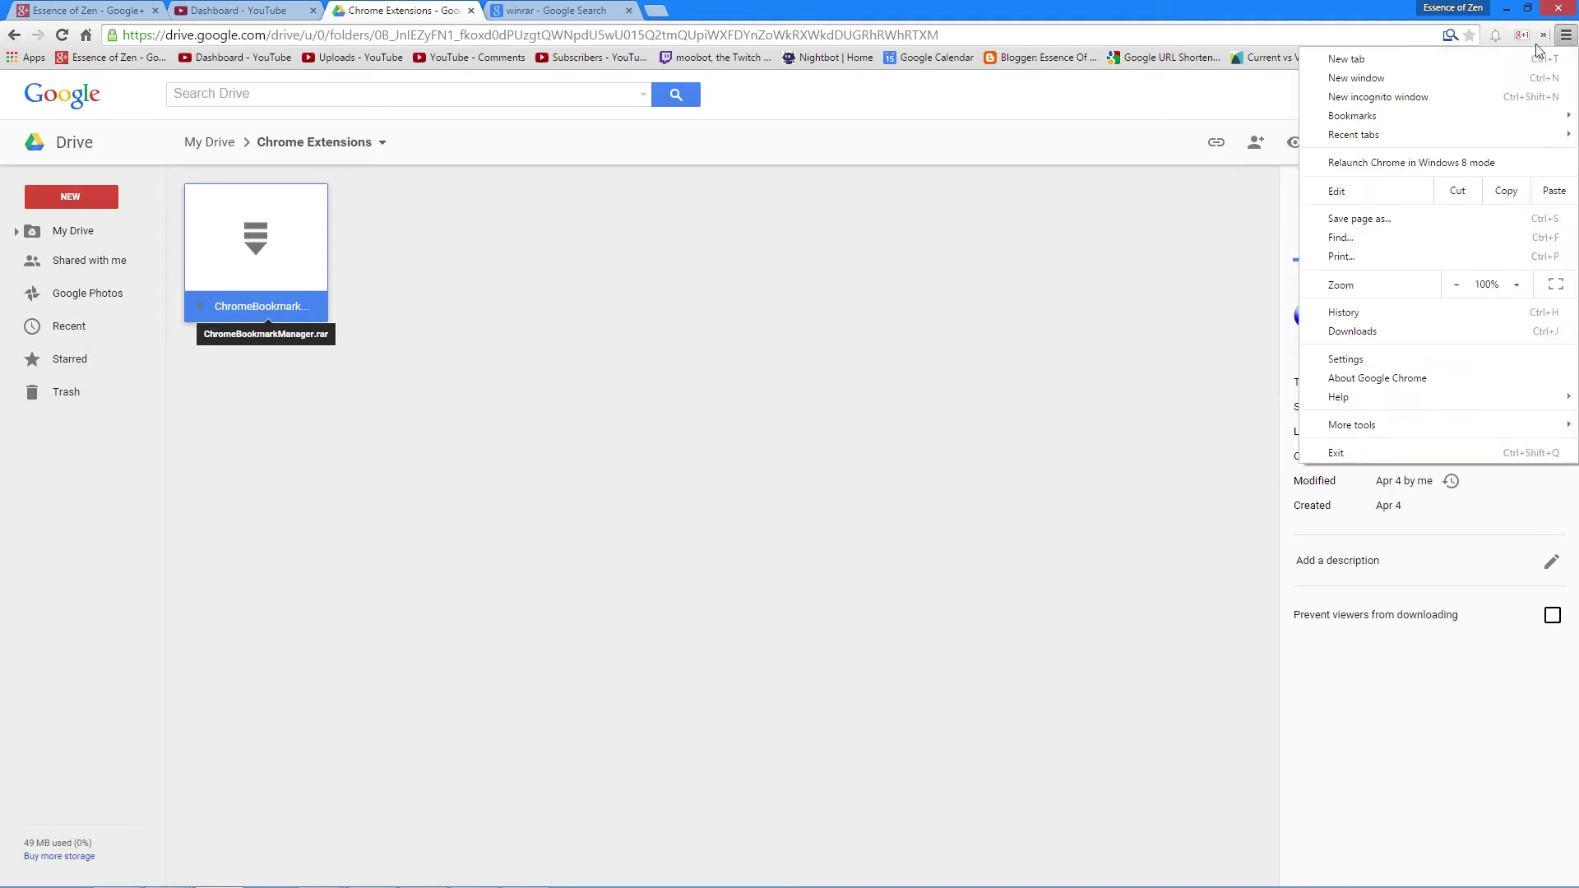
{"action": "left_click", "coordinate": [1396, 368]}
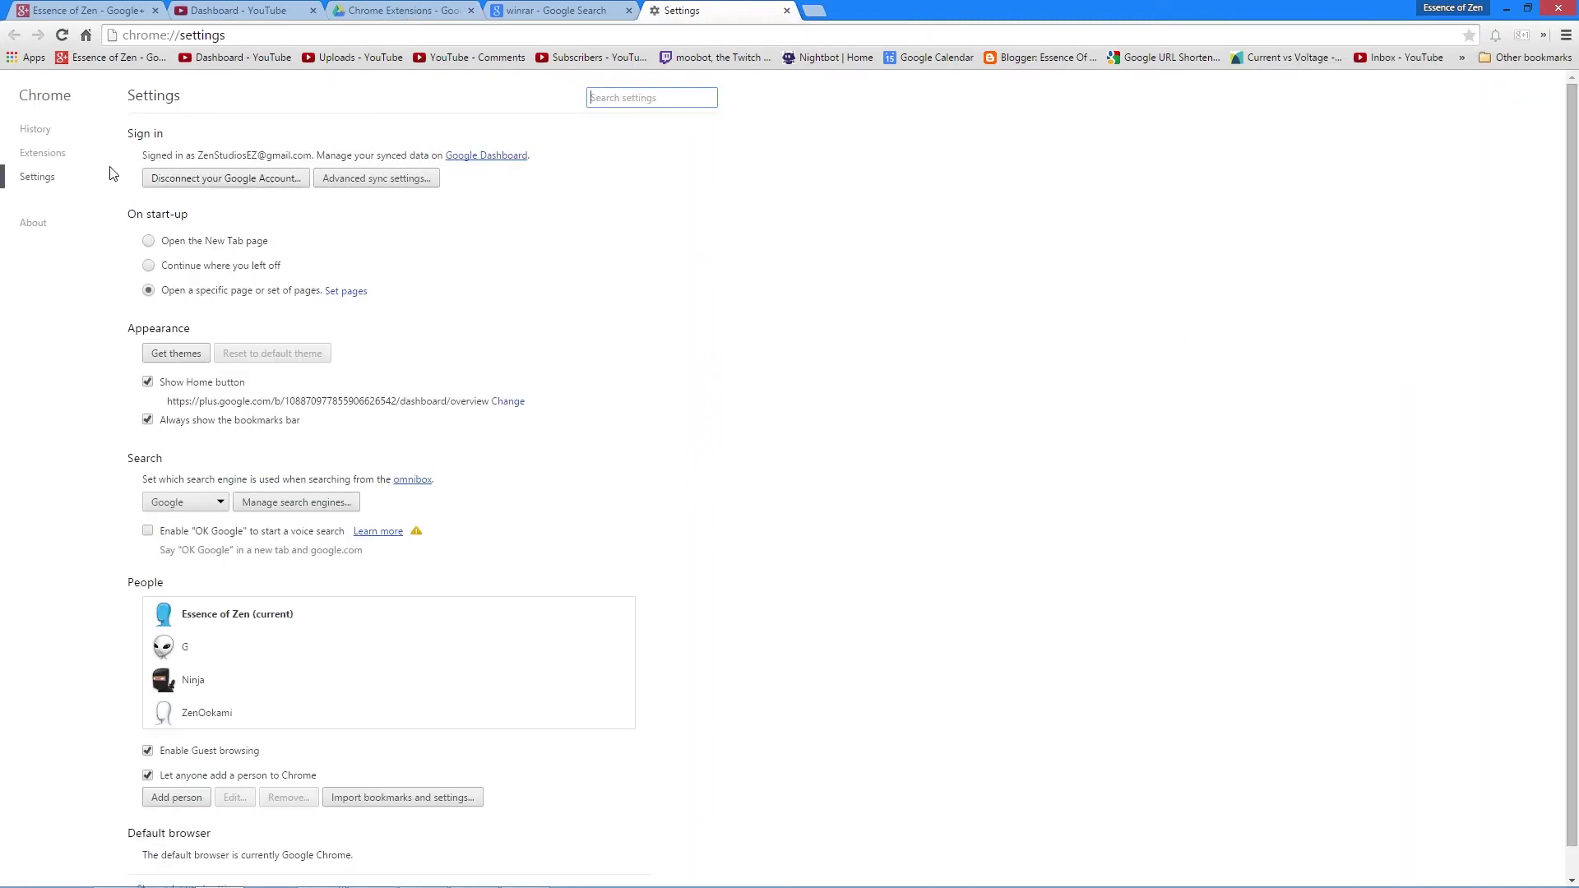
{"action": "left_click", "coordinate": [33, 154]}
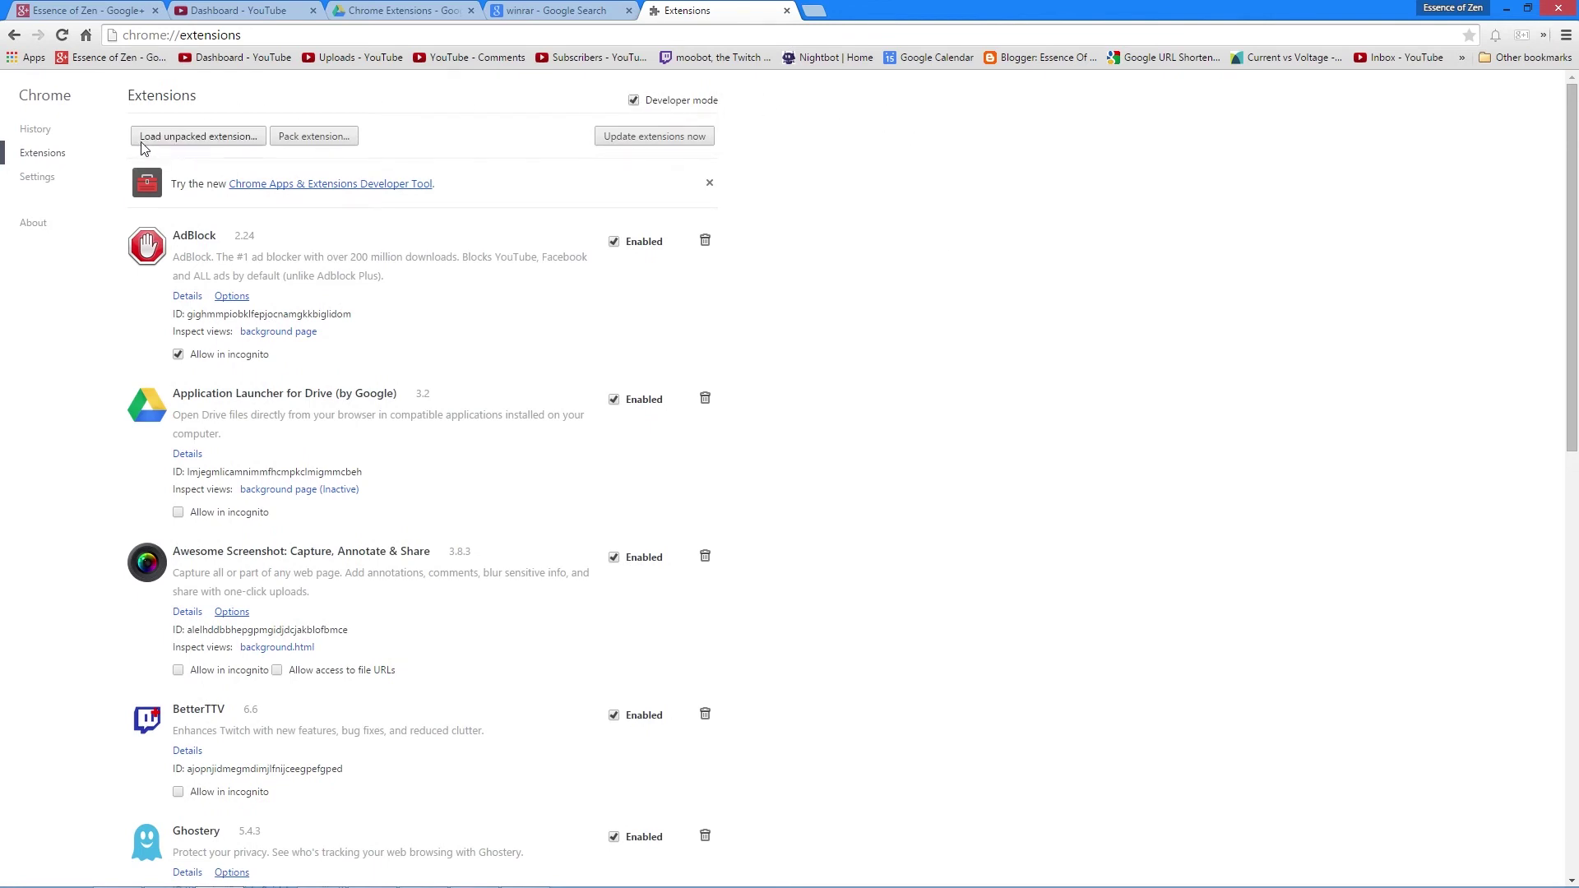
Switch Developer mode on, then cancel the Load unpacked extension folder picker.
{"action": "left_click", "coordinate": [634, 100]}
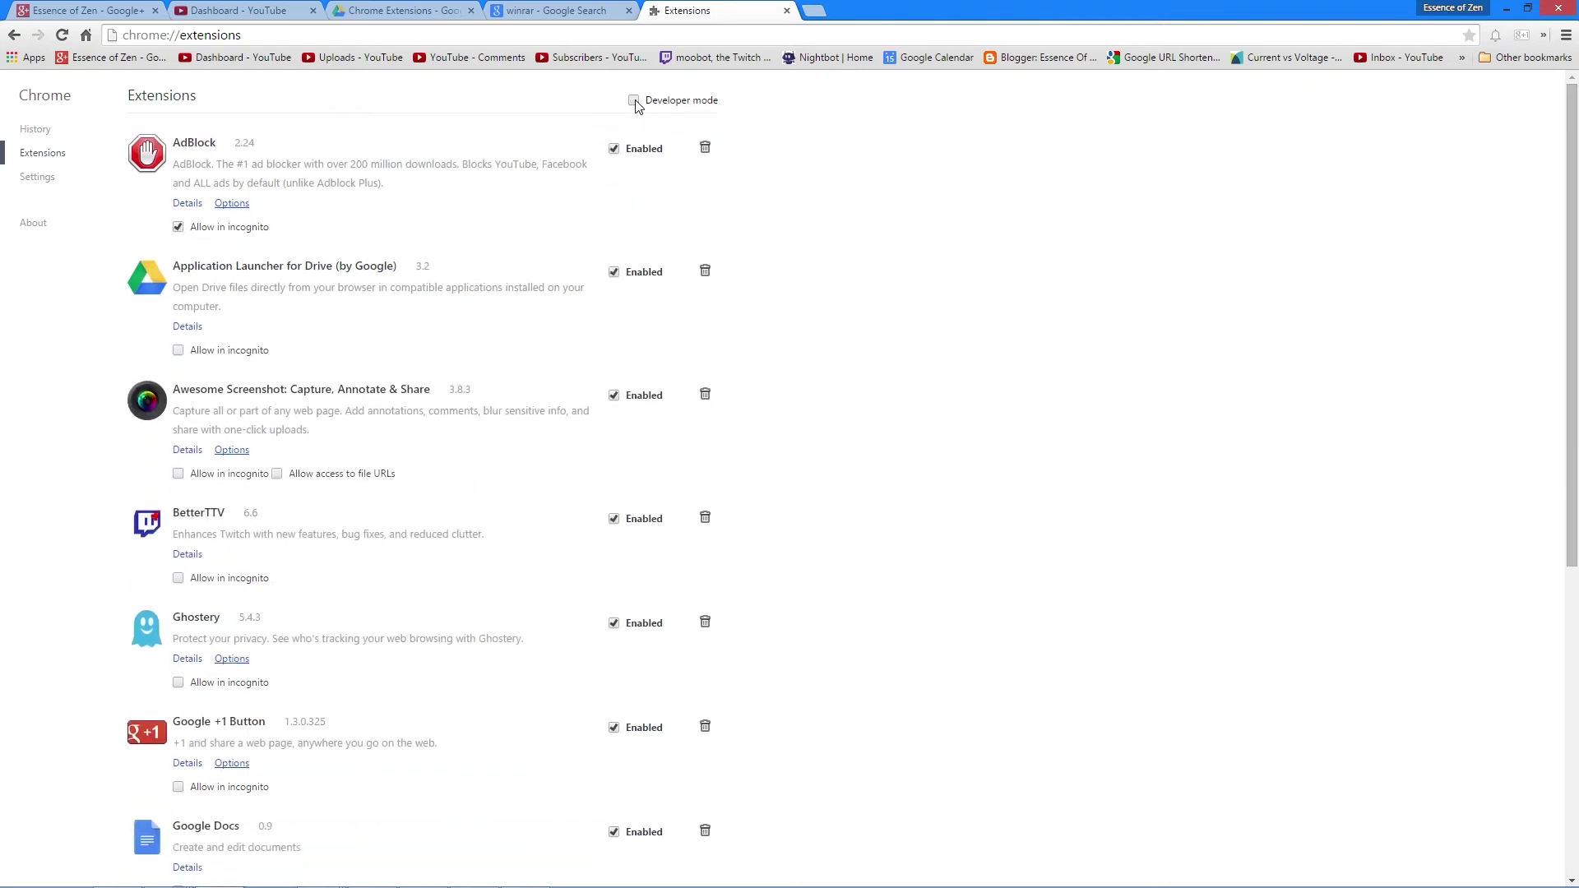
{"action": "left_click", "coordinate": [634, 101]}
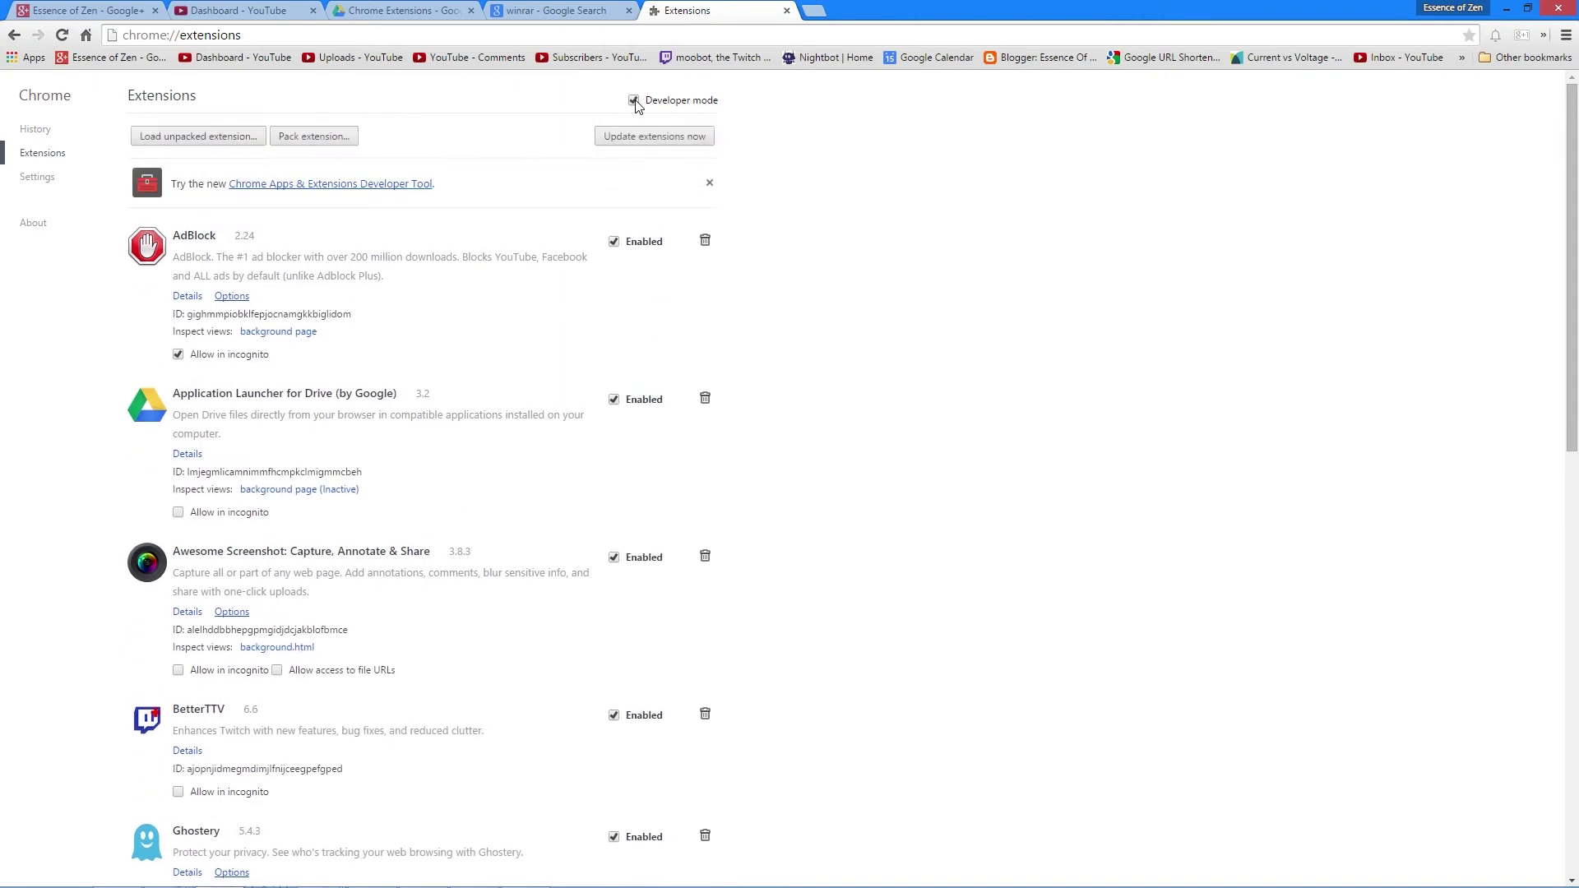
{"action": "left_click", "coordinate": [185, 142]}
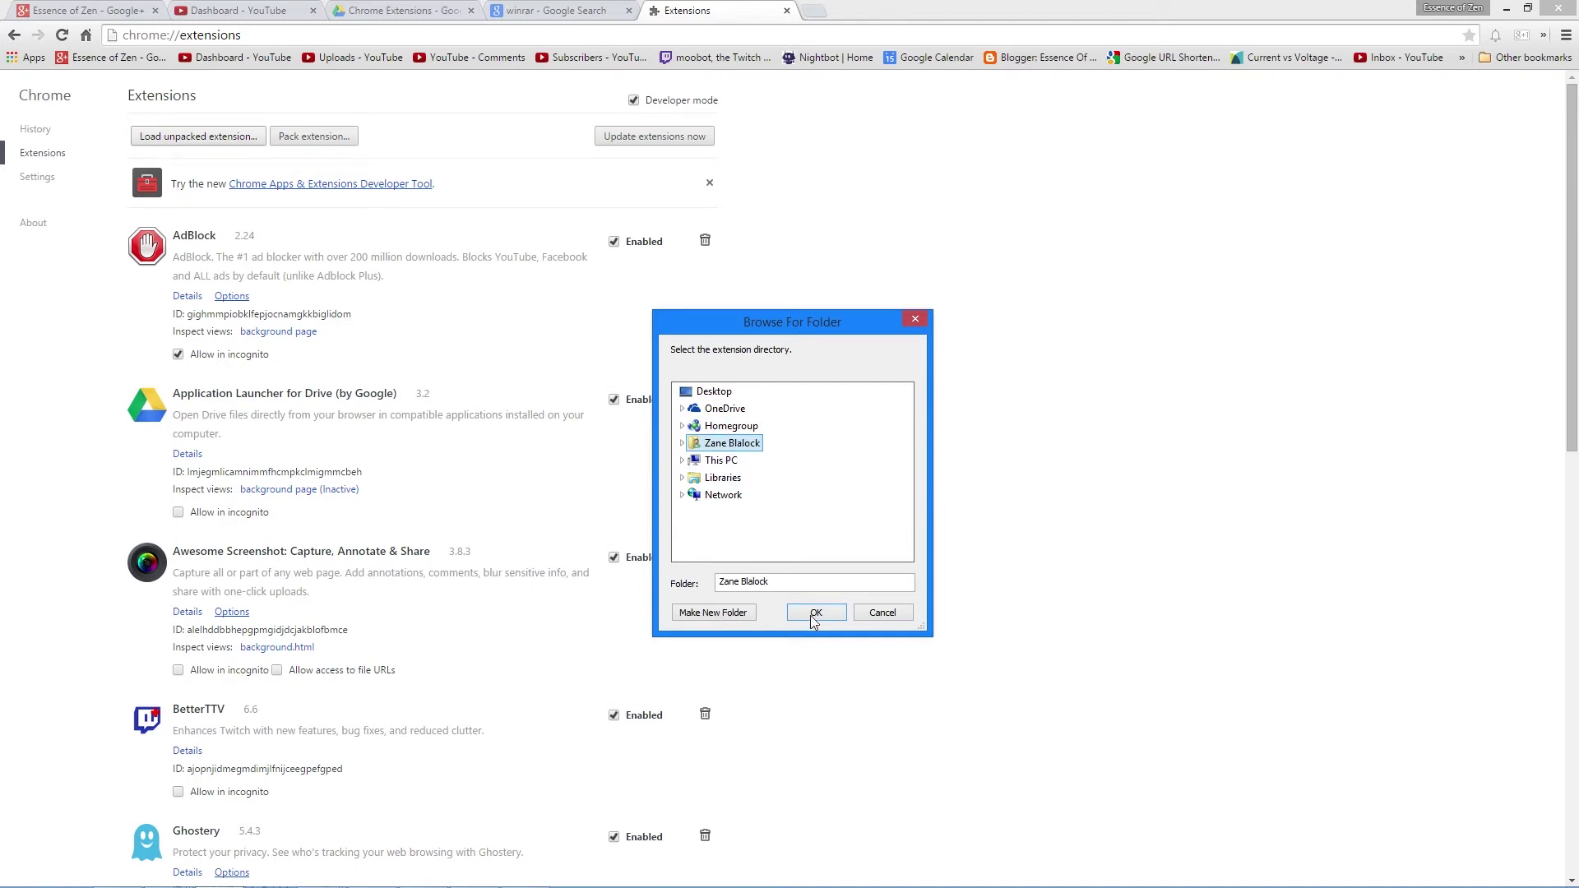
{"action": "left_click", "coordinate": [866, 614]}
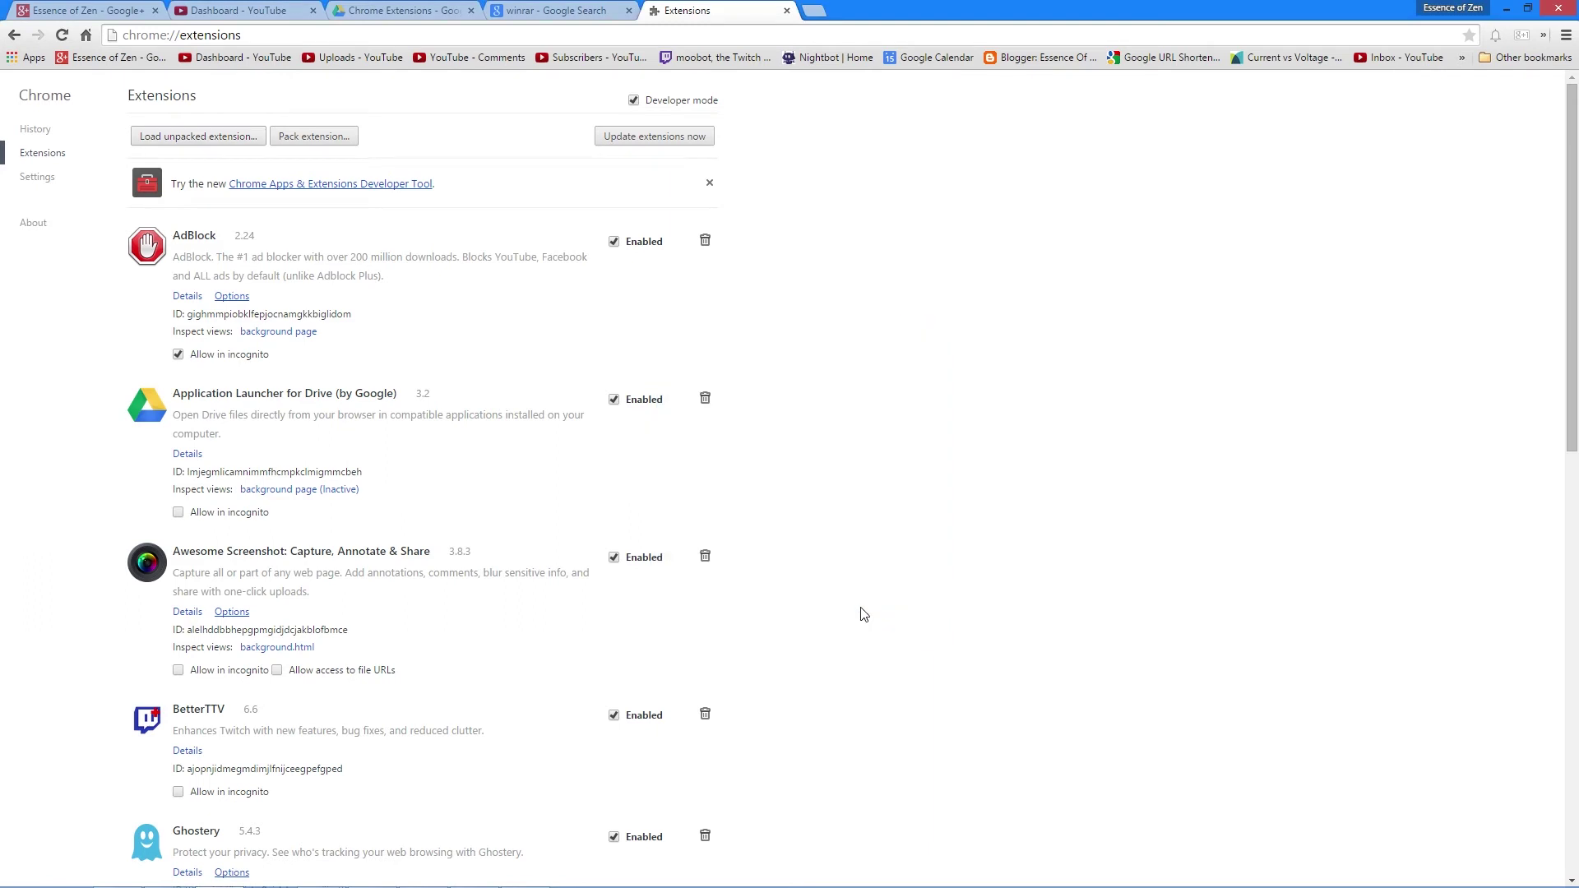